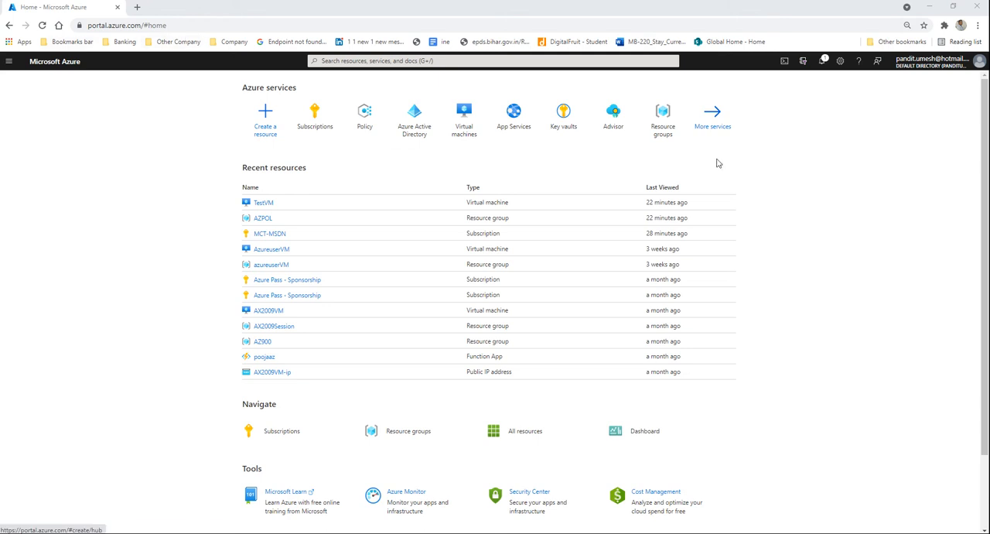
Step: Search all Azure services for "policy" and open the Policy service
{"action": "left_click", "coordinate": [711, 133]}
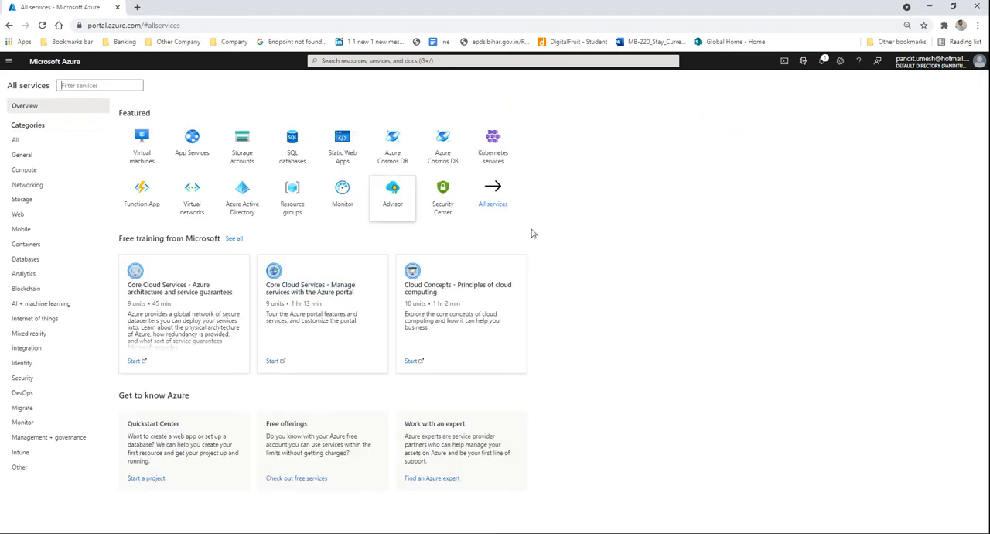
{"action": "left_click", "coordinate": [102, 86]}
{"action": "type", "text": "policy"}
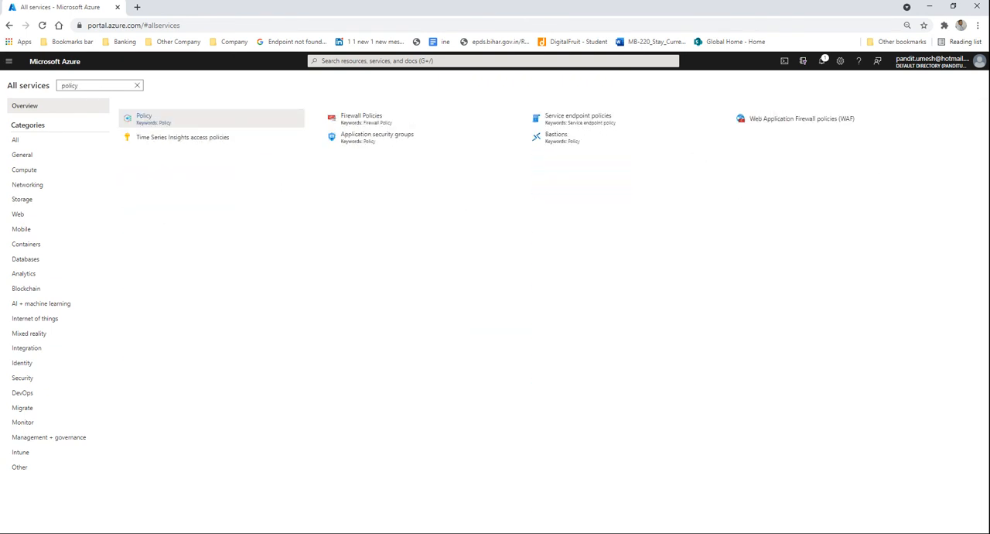
{"action": "left_click", "coordinate": [158, 116]}
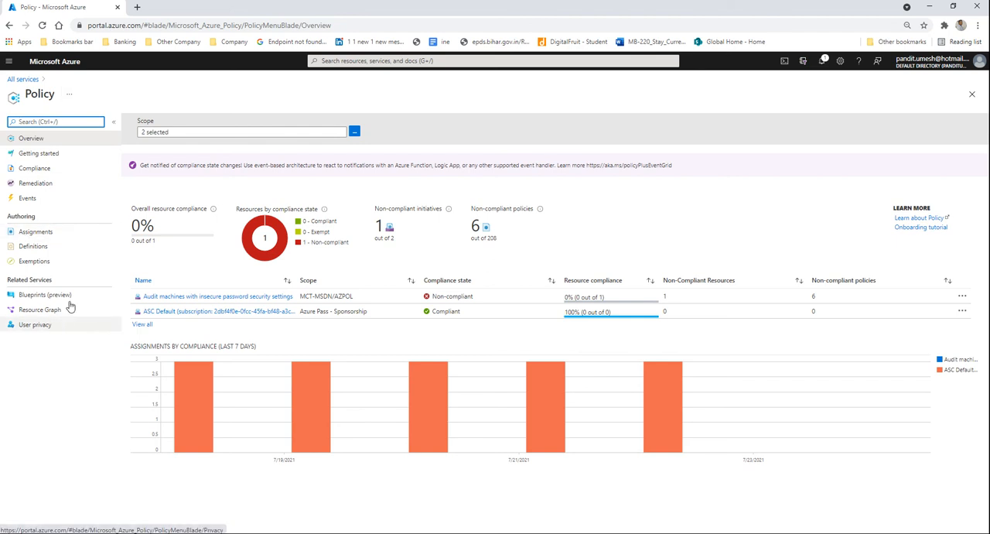
Step: Start a new initiative assignment and set its scope to subscription MCT-MSDN and resource group AZPOL
{"action": "left_click", "coordinate": [42, 232]}
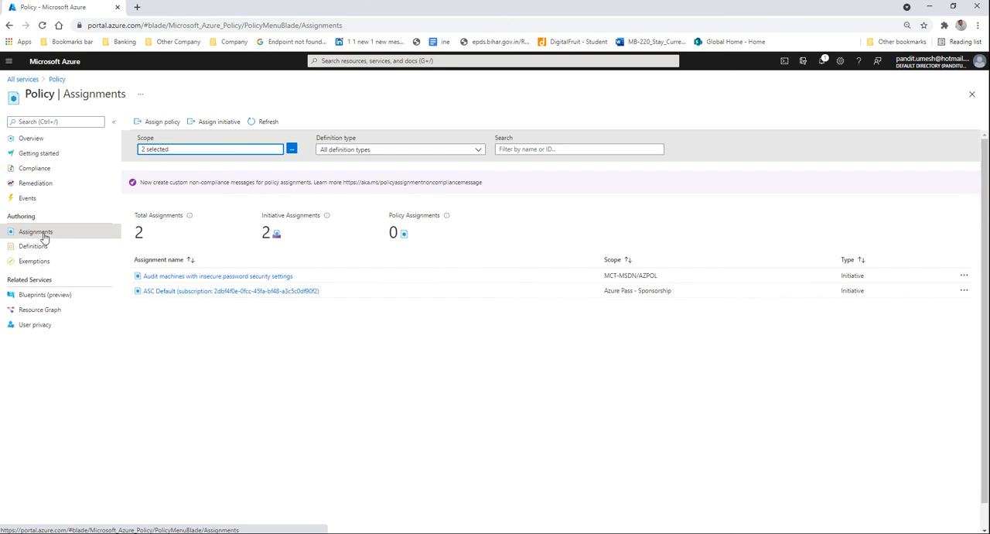
{"action": "left_click", "coordinate": [214, 126]}
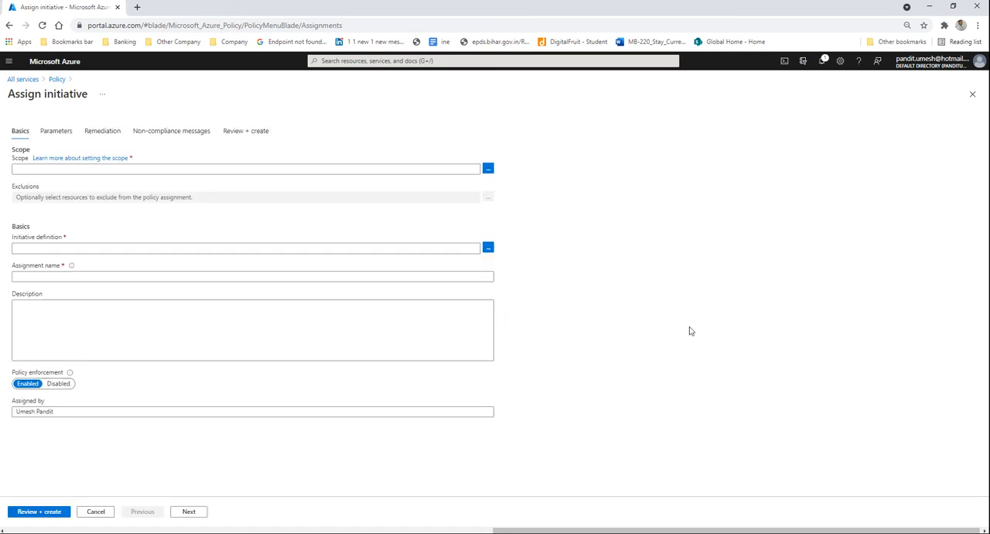
{"action": "left_click", "coordinate": [488, 169]}
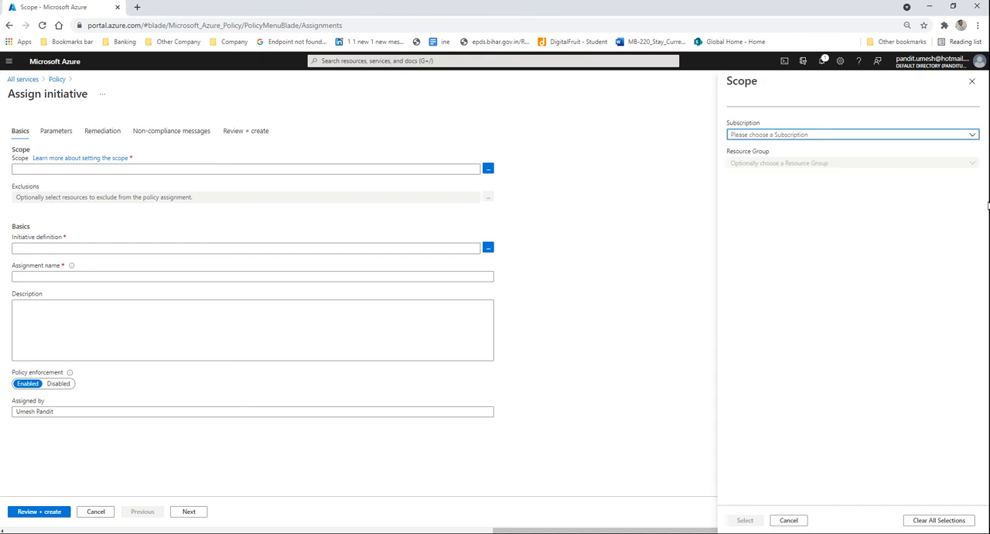
{"action": "left_click", "coordinate": [740, 136]}
{"action": "left_click", "coordinate": [749, 194]}
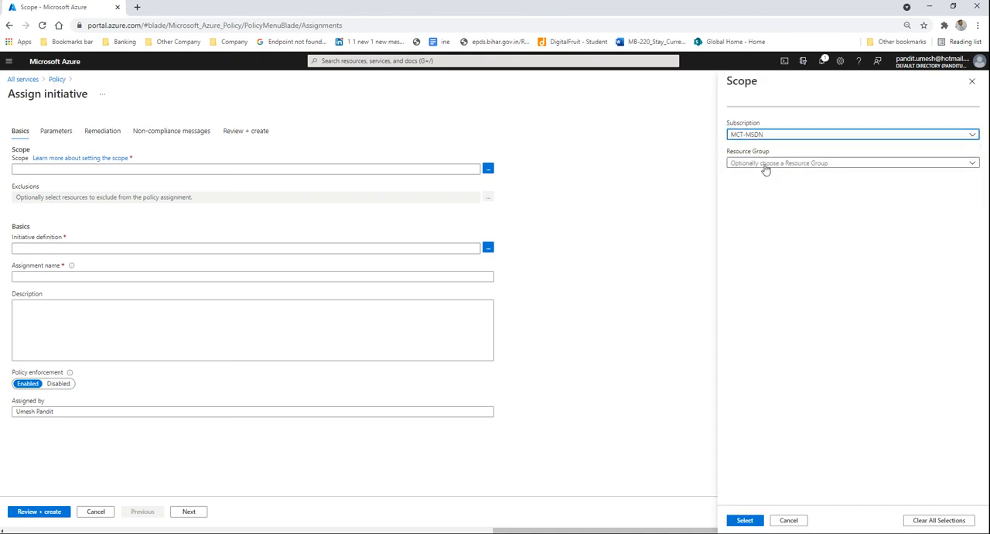
{"action": "left_click", "coordinate": [765, 164]}
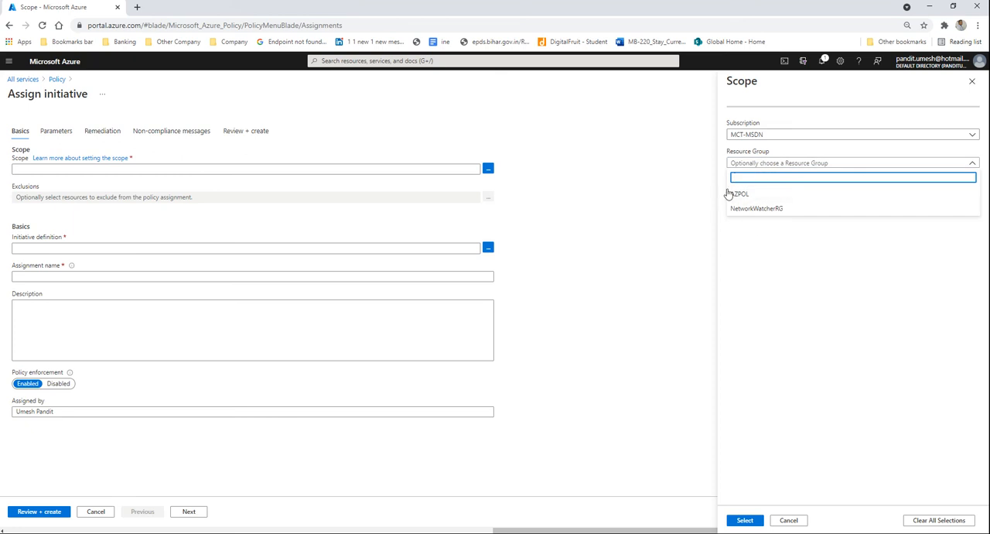
{"action": "left_click", "coordinate": [737, 194]}
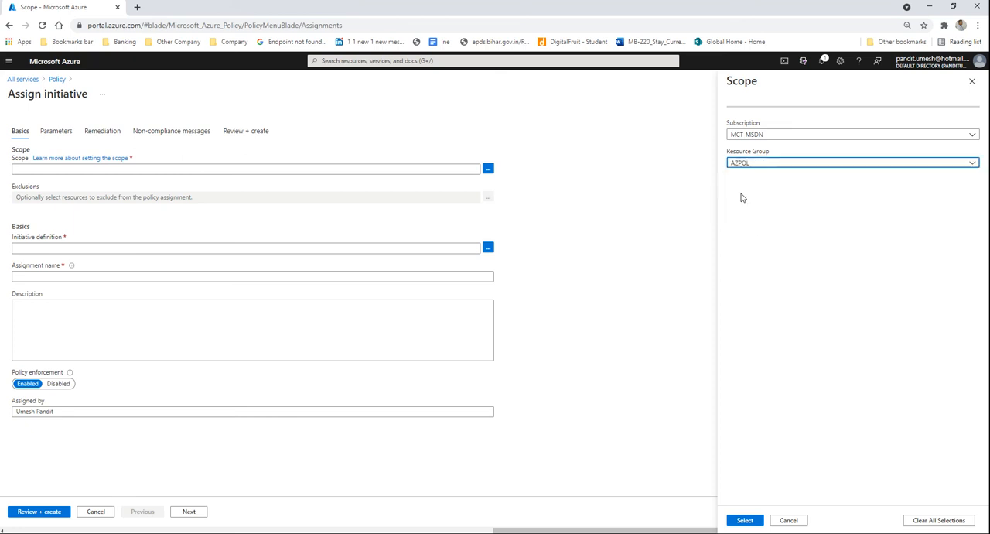
{"action": "left_click", "coordinate": [745, 520]}
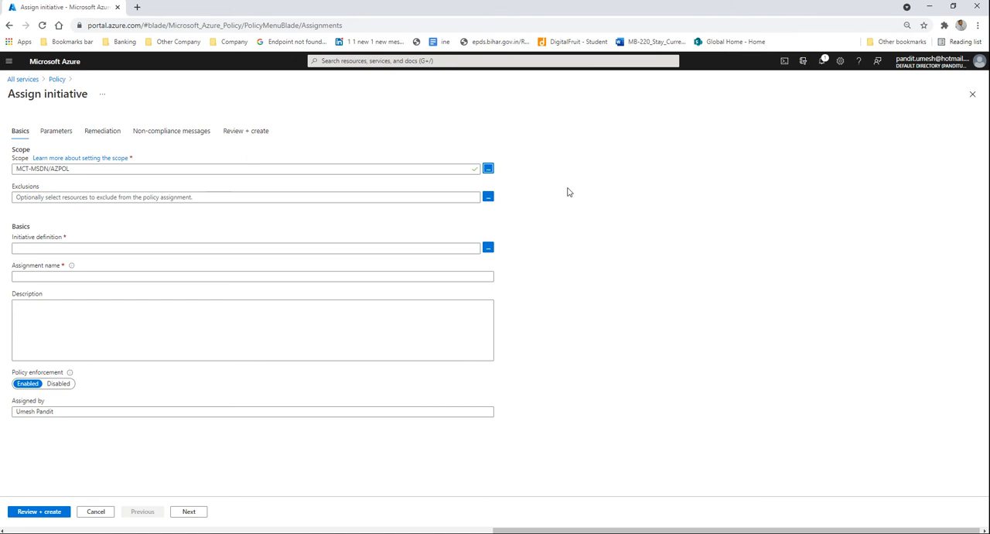
Step: Review which resources of the AZPOL group can be excluded from the assignment, without saving any exclusion
{"action": "left_click", "coordinate": [487, 198]}
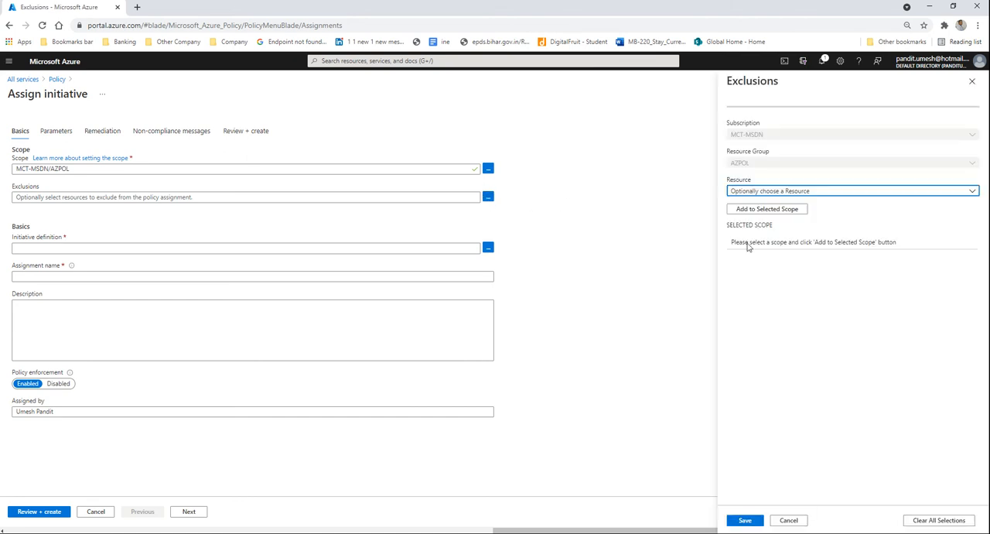
{"action": "left_click", "coordinate": [754, 191]}
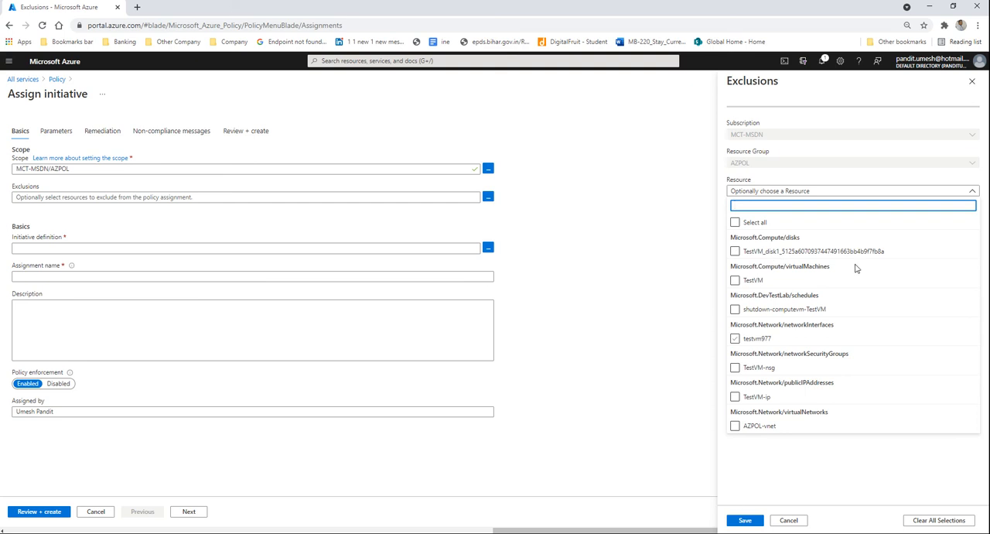
{"action": "left_click", "coordinate": [817, 430]}
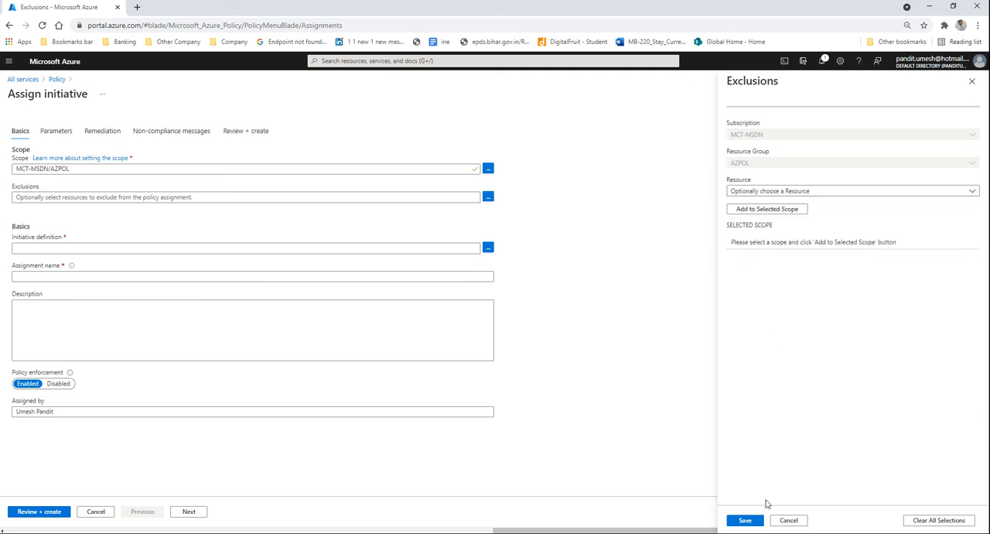
{"action": "left_click", "coordinate": [788, 519]}
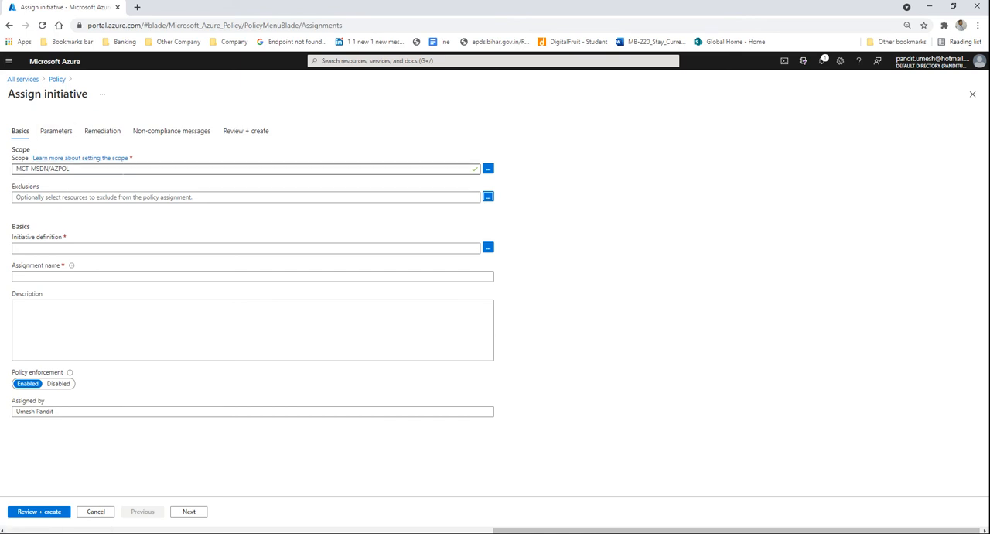
Step: Browse the available initiative definitions and choose Enable Azure Monitor for VMs for the assignment
{"action": "left_click", "coordinate": [488, 248]}
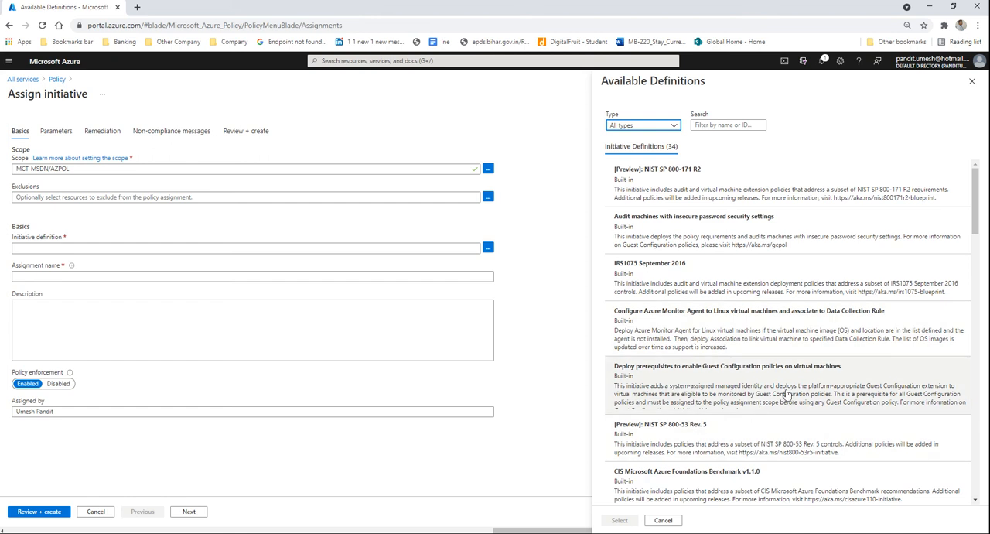
{"action": "left_click", "coordinate": [977, 500]}
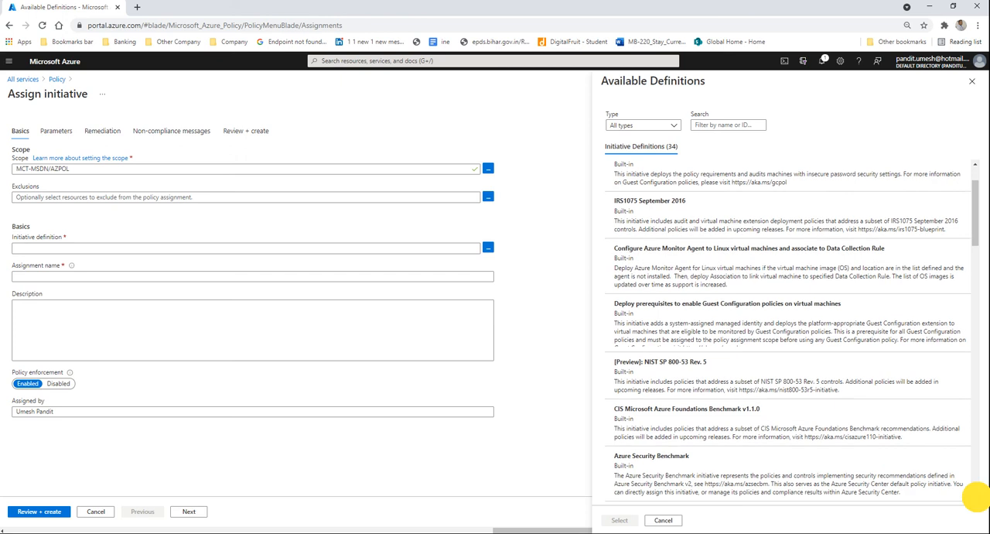
{"action": "left_click", "coordinate": [976, 499]}
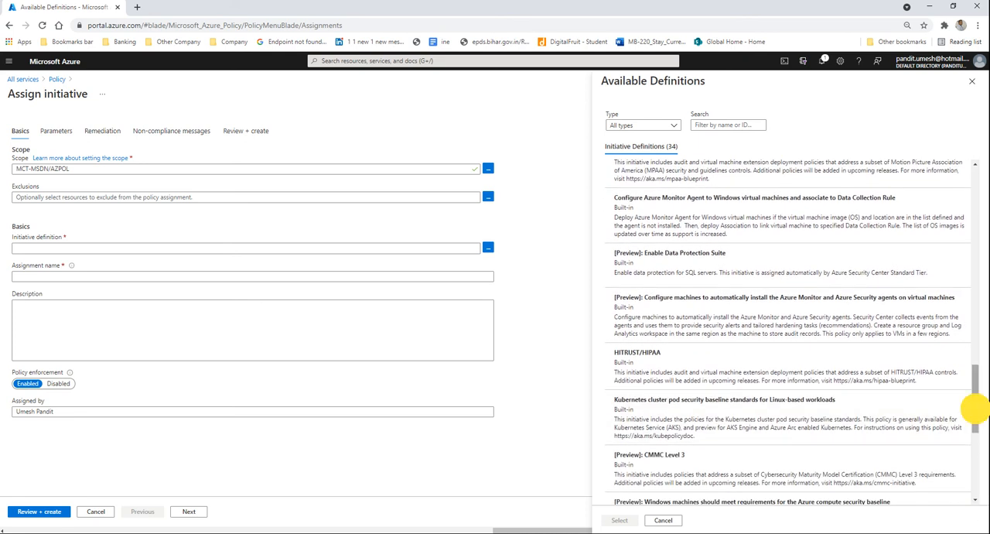
{"action": "left_click_drag", "start_coordinate": [975, 424], "coordinate": [975, 439]}
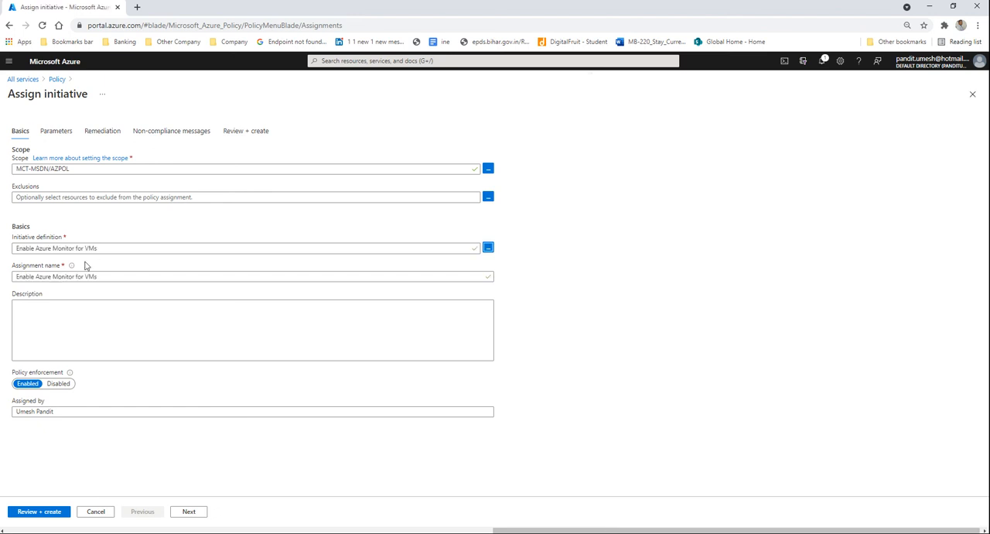
Step: Copy the assignment name into the description so that it reads "Enable Azure Monitor for VMs"
{"action": "left_click", "coordinate": [51, 331]}
{"action": "left_click_drag", "start_coordinate": [99, 276], "coordinate": [4, 282]}
{"action": "key", "text": "ctrl+c"}
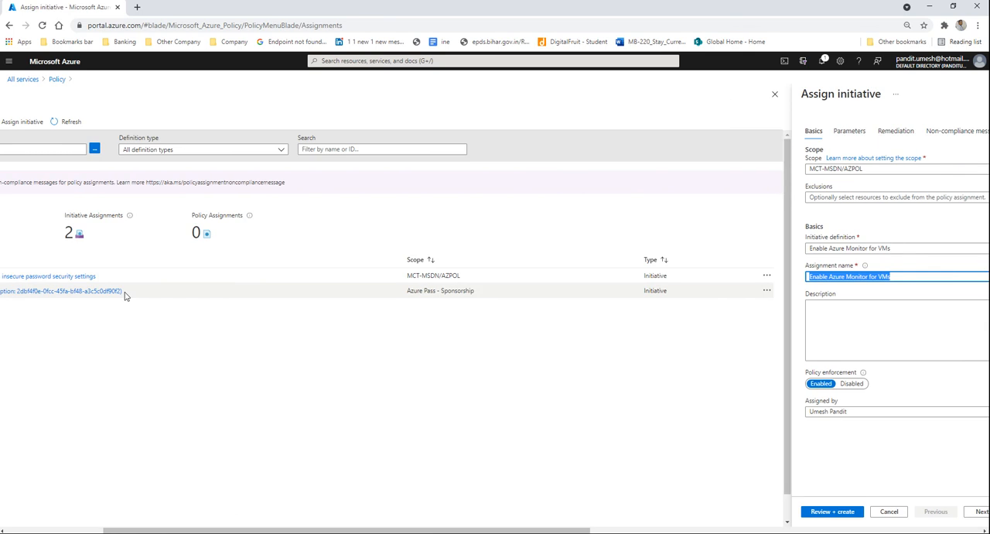
{"action": "left_click", "coordinate": [872, 311]}
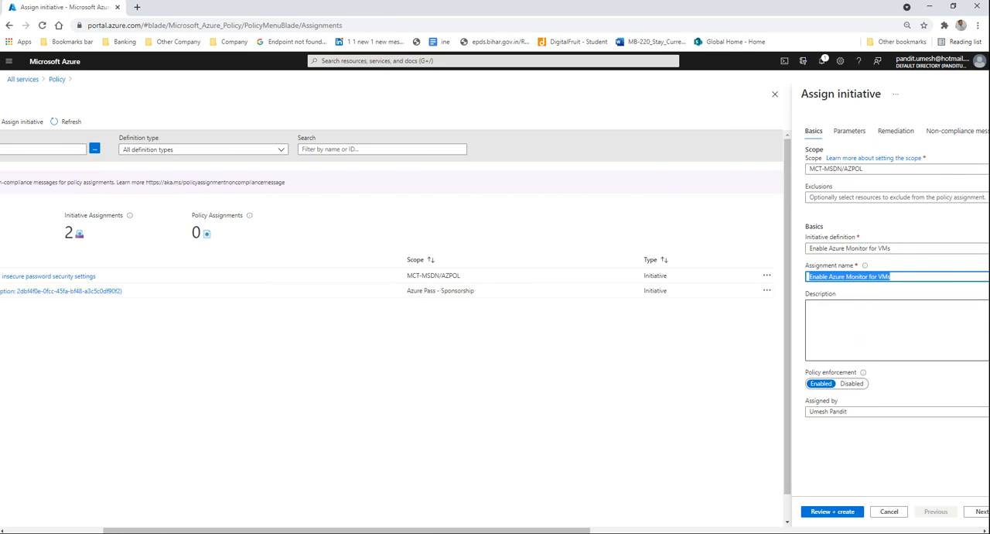
{"action": "key", "text": "ctrl+v"}
{"action": "left_click", "coordinate": [860, 306]}
{"action": "key", "text": "ctrl+v"}
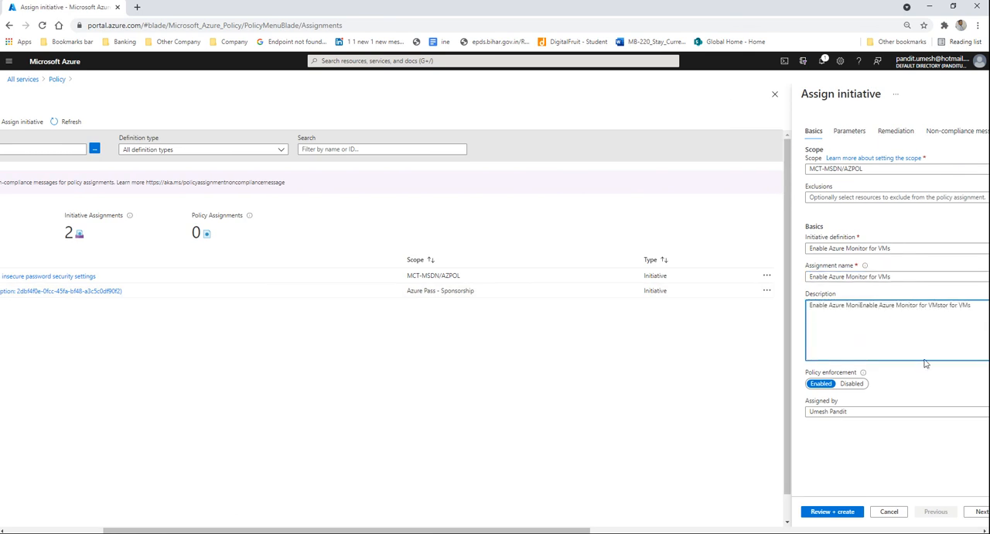
{"action": "key", "text": "ctrl+a"}
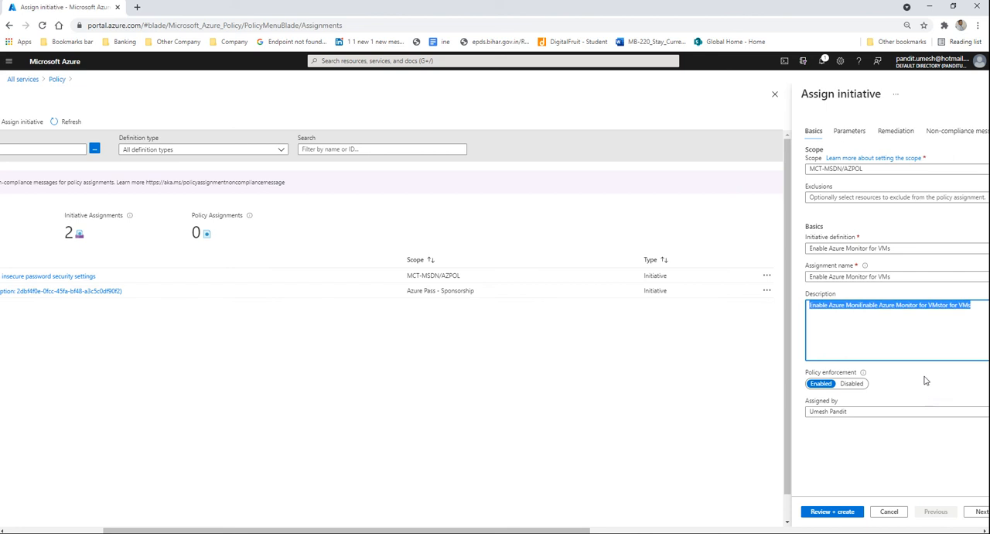
{"action": "key", "text": "ctrl+v"}
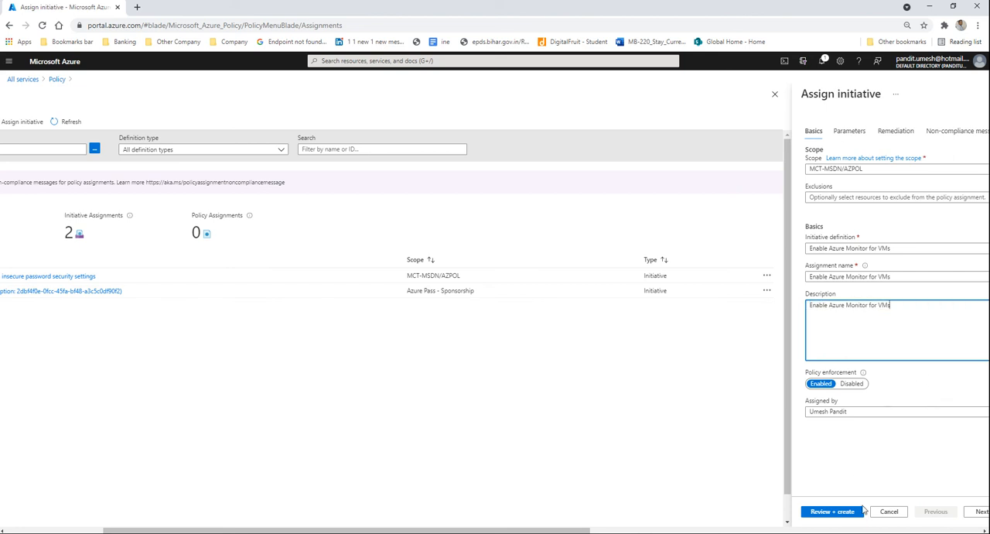
{"action": "left_click_drag", "start_coordinate": [597, 530], "coordinate": [834, 529]}
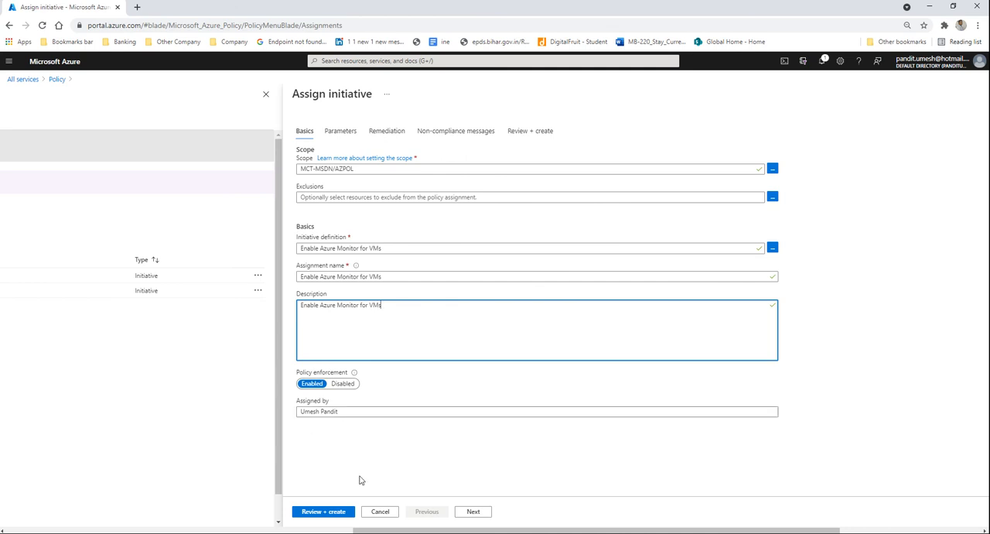
Step: Try to pick a Log Analytics workspace from the MCT-MSDN subscription for the assignment parameters, then cancel the selection
{"action": "left_click", "coordinate": [474, 511]}
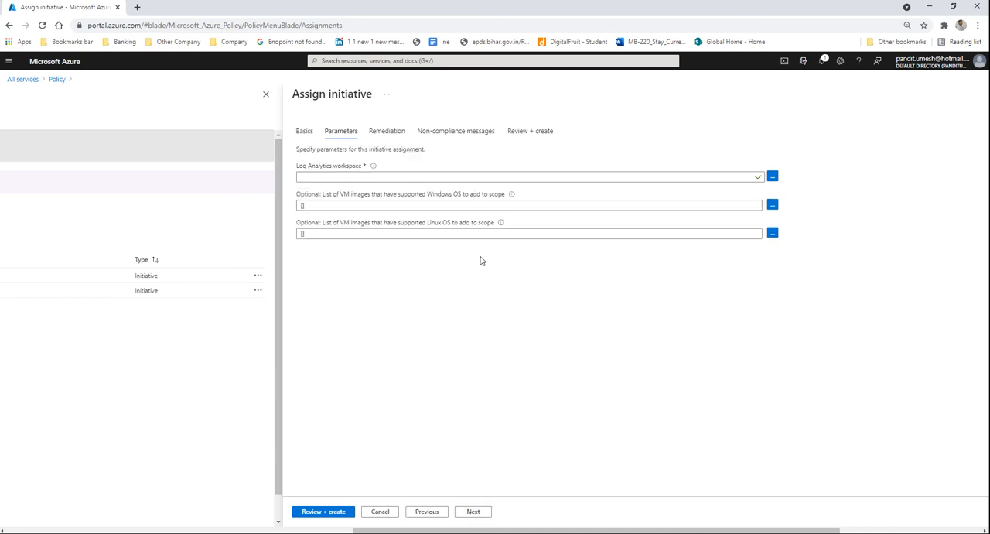
{"action": "left_click", "coordinate": [386, 177]}
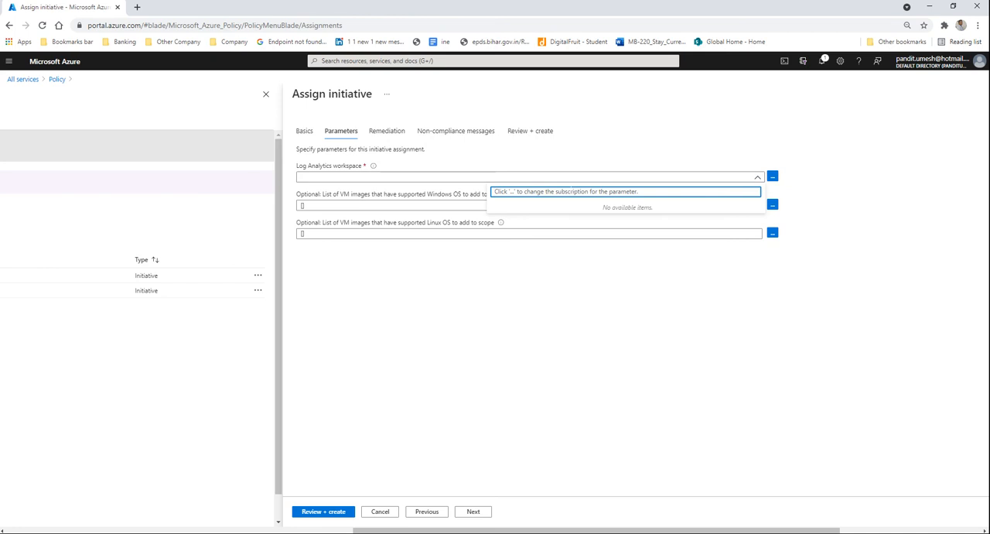
{"action": "left_click", "coordinate": [554, 193]}
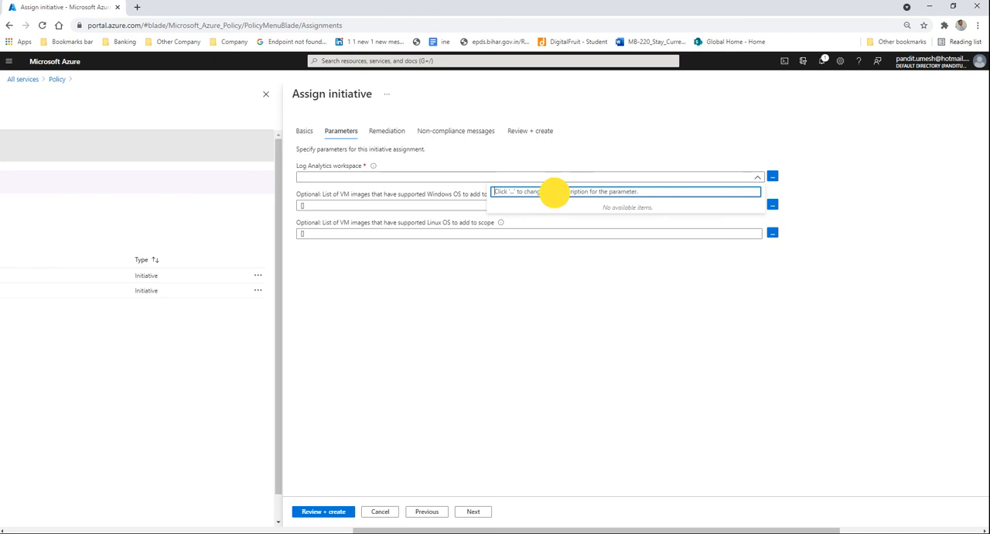
{"action": "left_click", "coordinate": [771, 178]}
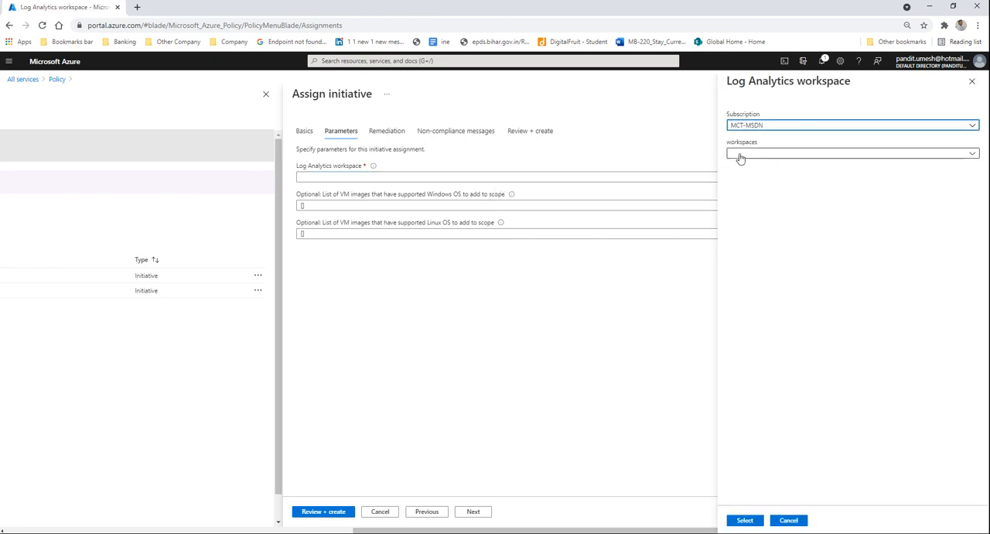
{"action": "left_click", "coordinate": [740, 154]}
{"action": "left_click", "coordinate": [744, 247]}
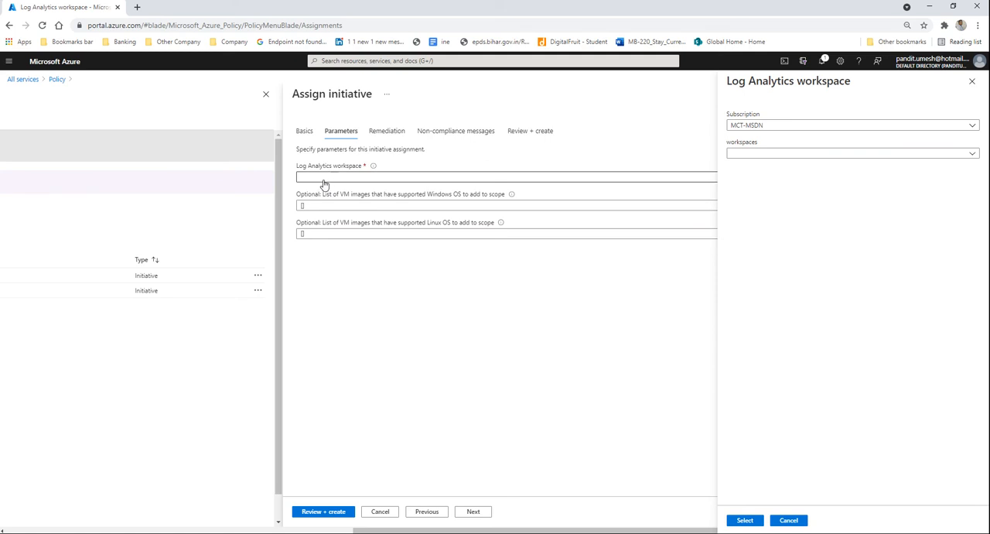
{"action": "left_click", "coordinate": [788, 519]}
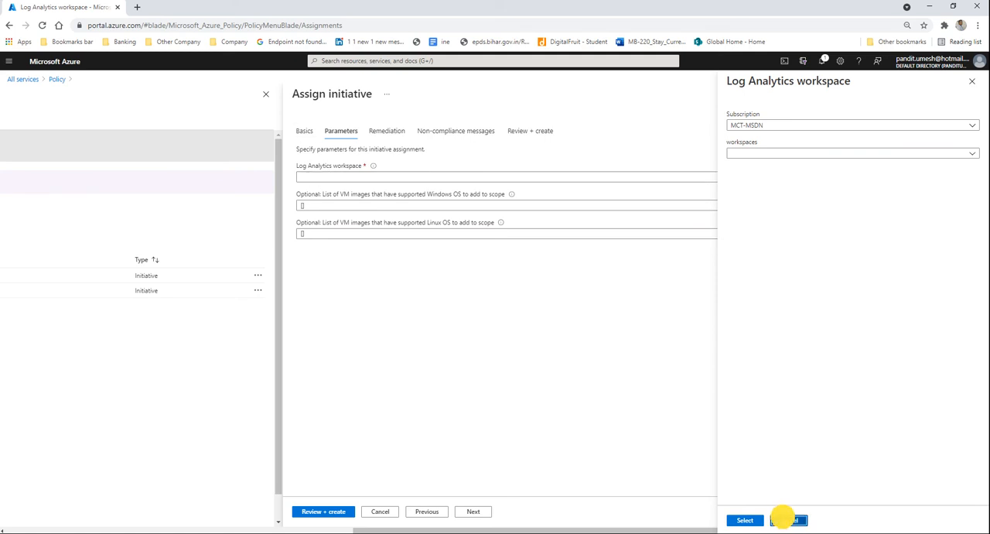
Step: Change the initiative definition to "Deploy prerequisites to enable Guest Configuration policies on virtual machines" and continue to the parameters
{"action": "left_click", "coordinate": [304, 131]}
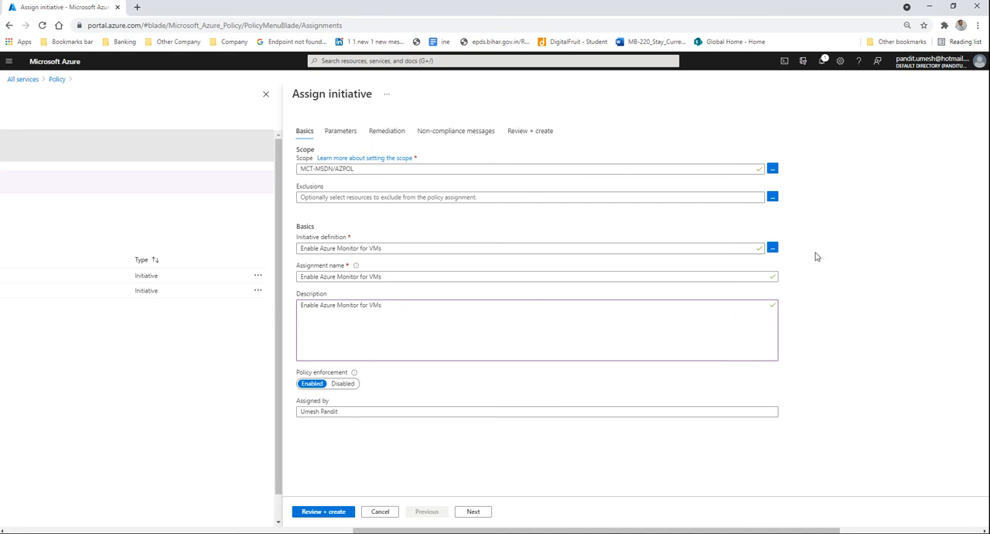
{"action": "left_click", "coordinate": [772, 248]}
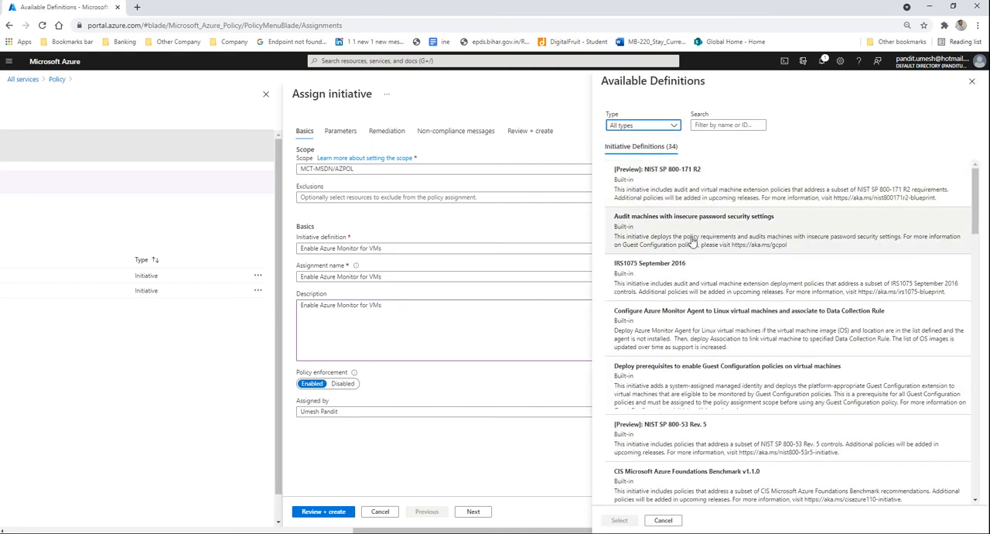
{"action": "left_click", "coordinate": [633, 240]}
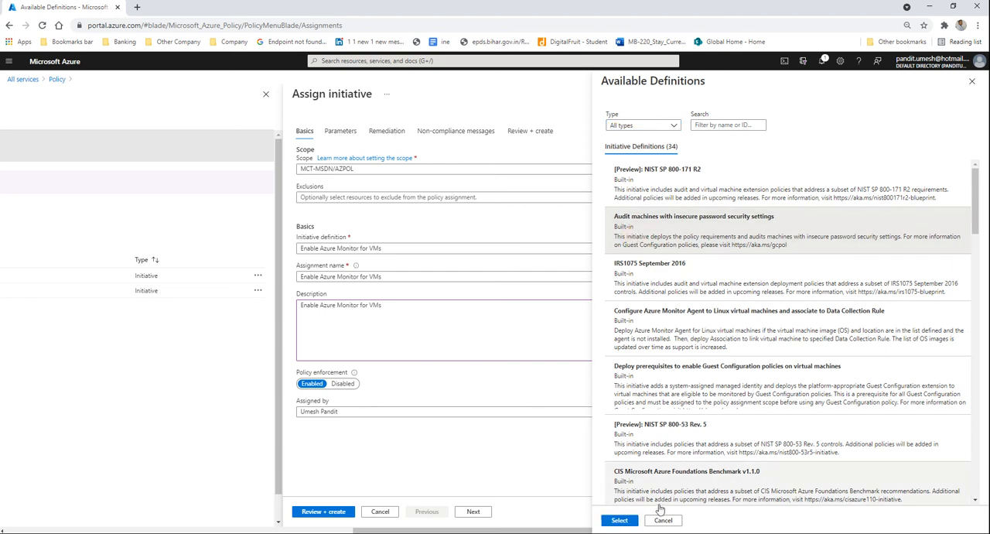
{"action": "left_click", "coordinate": [679, 383]}
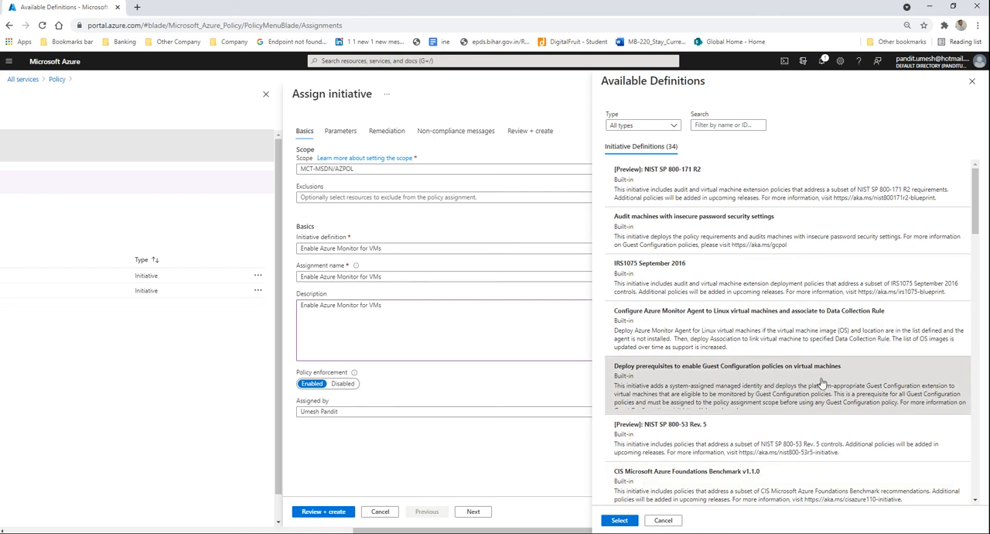
{"action": "left_click", "coordinate": [619, 520]}
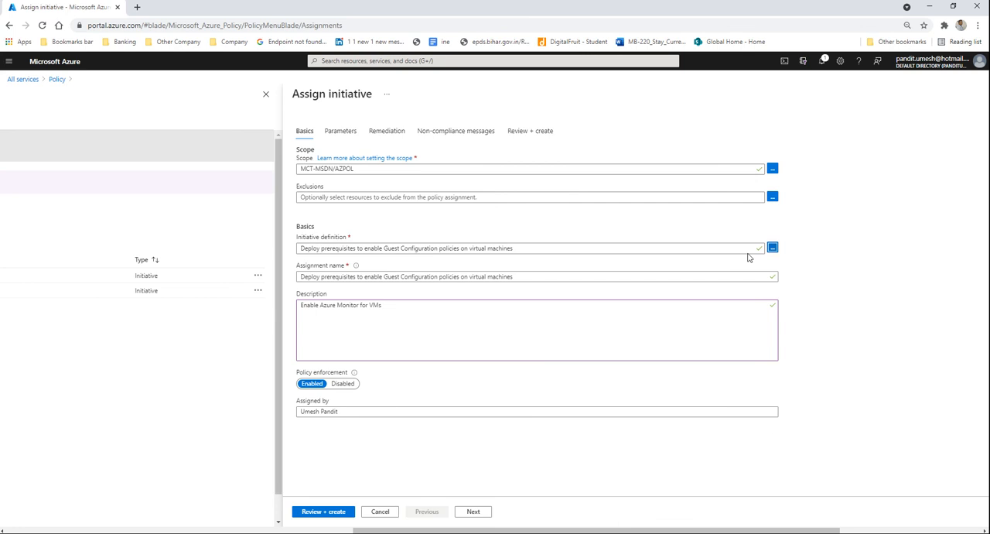
{"action": "left_click", "coordinate": [473, 512]}
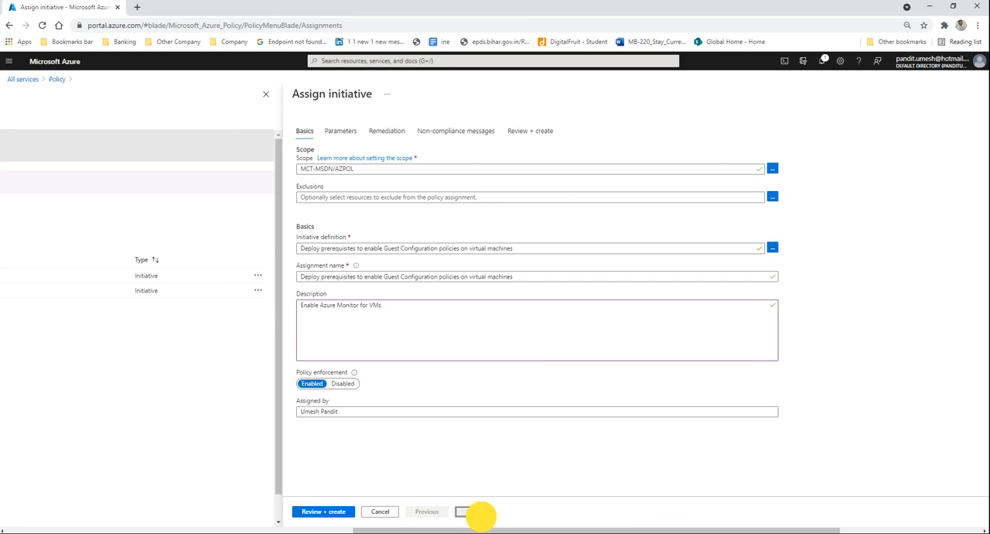
Step: Replace the description with the assignment name "Deploy prerequisites to enable Guest Configuration policies on virtual machines" and continue to the parameters
{"action": "left_click_drag", "start_coordinate": [523, 273], "coordinate": [253, 249]}
{"action": "key", "text": "ctrl+c"}
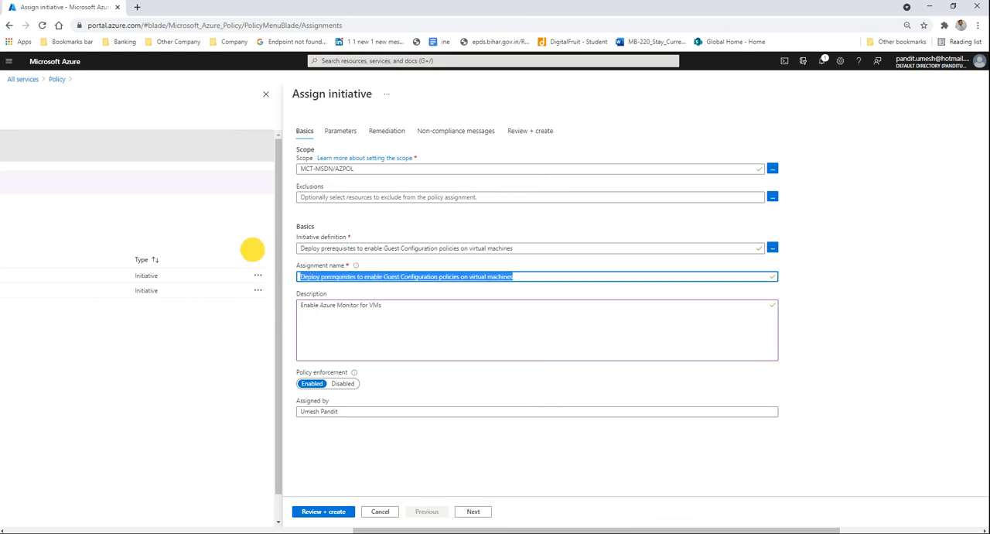
{"action": "left_click_drag", "start_coordinate": [381, 304], "coordinate": [269, 297]}
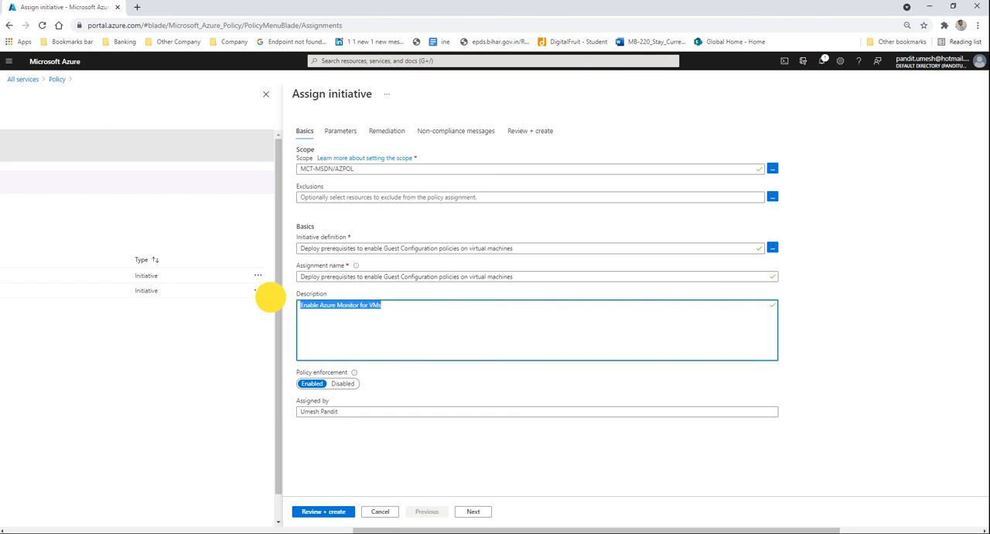
{"action": "key", "text": "ctrl+v"}
{"action": "left_click", "coordinate": [474, 511]}
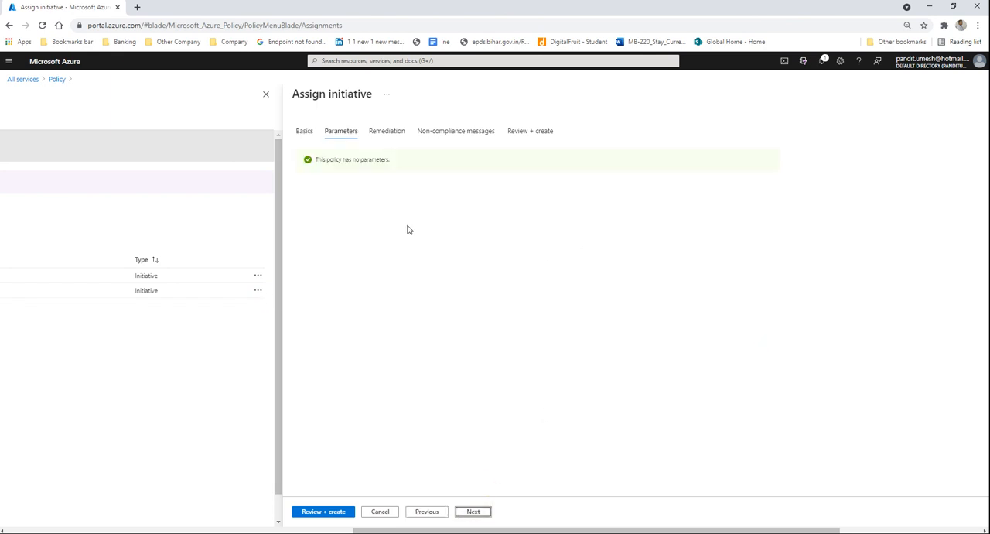
Step: Enable the creation of a remediation task for the assignment, keeping East US as the managed identity location, and continue to the non-compliance messages
{"action": "left_click", "coordinate": [473, 513]}
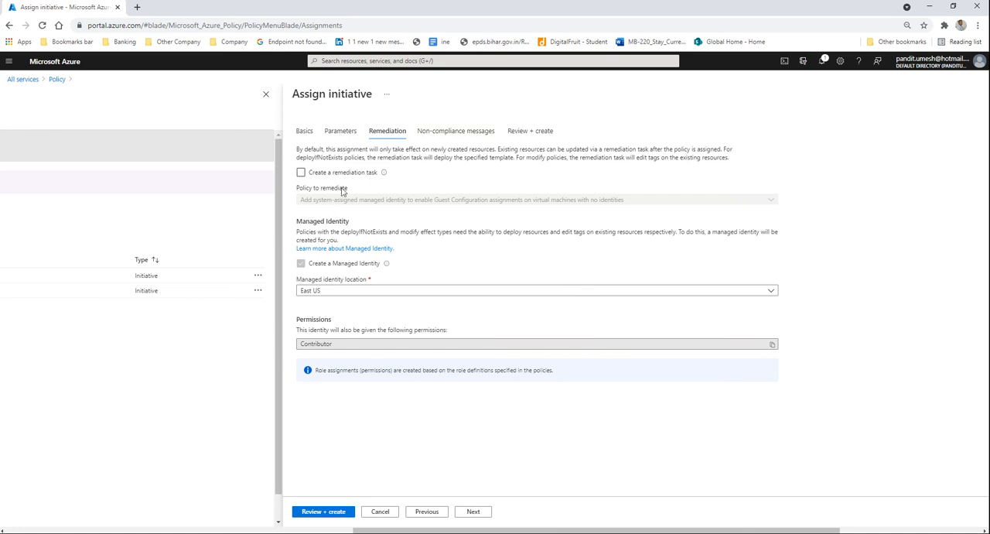
{"action": "left_click", "coordinate": [301, 171]}
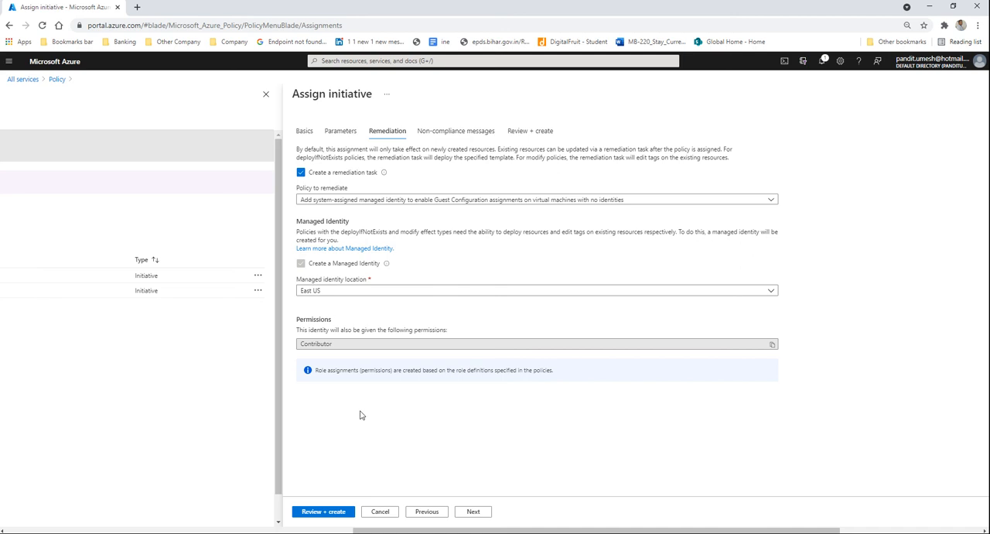
{"action": "left_click", "coordinate": [472, 512]}
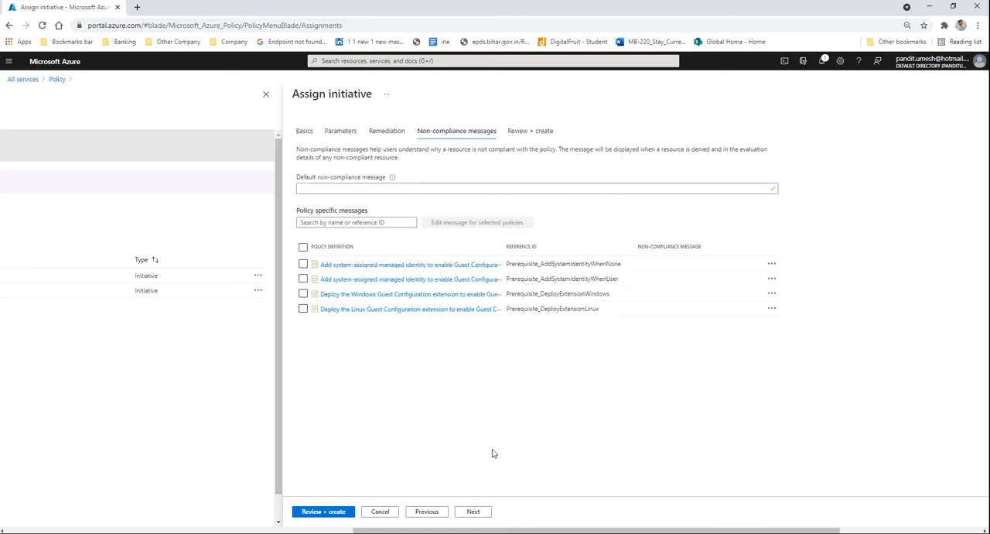
Step: Select all policy definitions, leave the default non-compliance message blank, and create the initiative assignment
{"action": "left_click", "coordinate": [303, 246]}
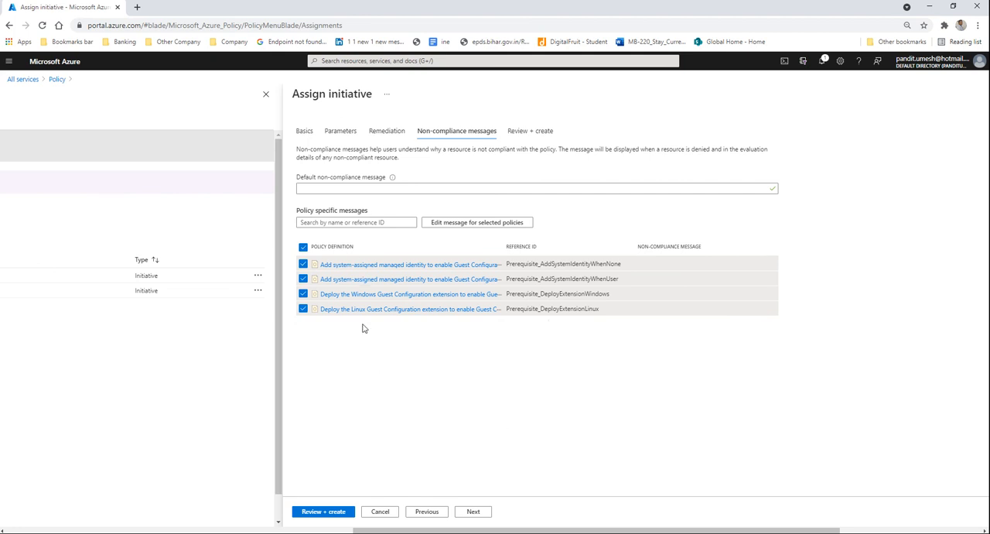
{"action": "left_click", "coordinate": [301, 188]}
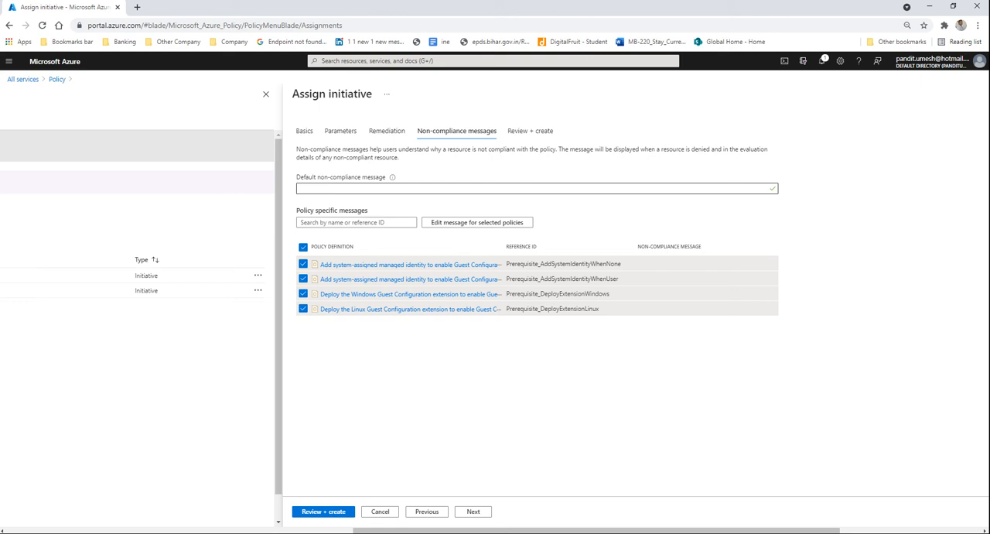
{"action": "left_click", "coordinate": [472, 512]}
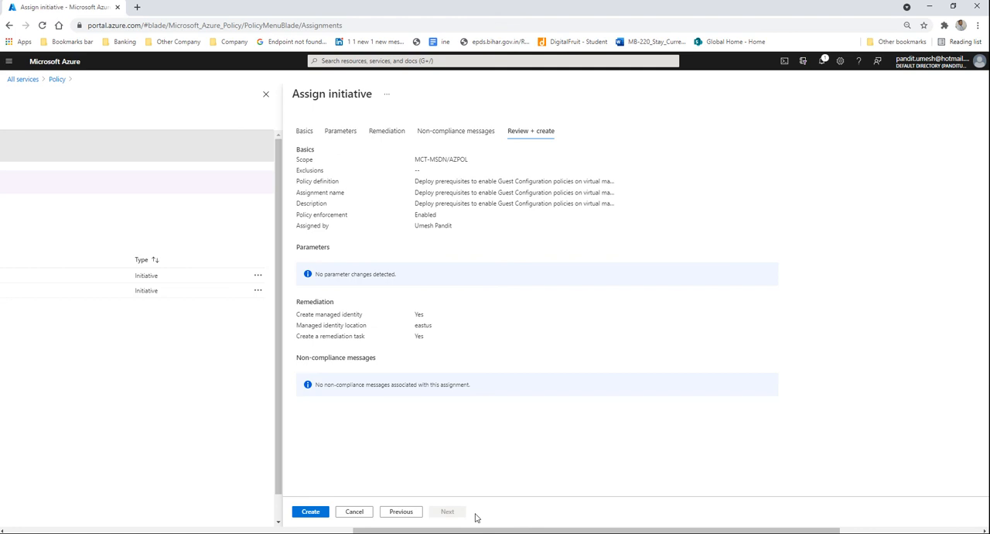
{"action": "left_click", "coordinate": [324, 514]}
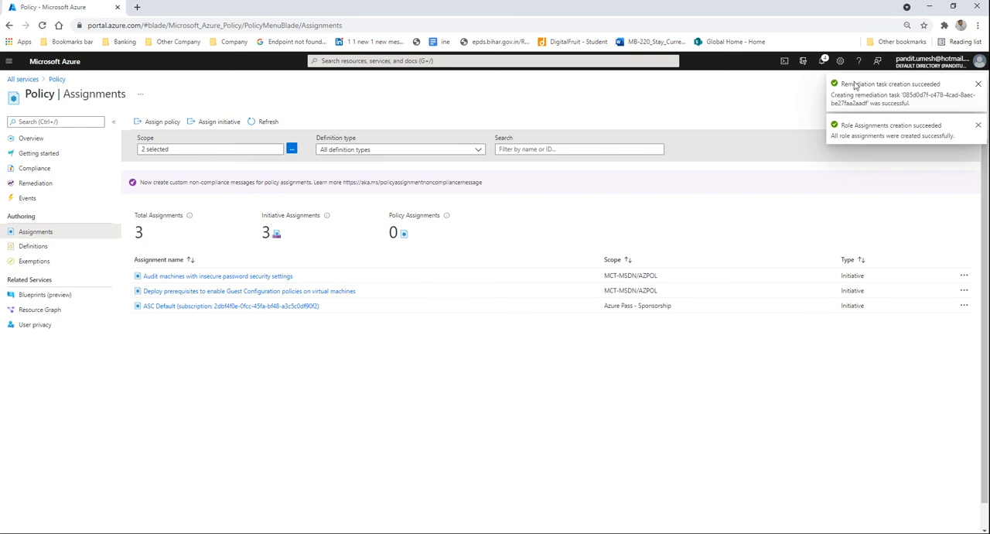
Step: Review the compliance of the "Audit machines with insecure password security settings" assignment and return to the policy assignments list
{"action": "left_click", "coordinate": [207, 281]}
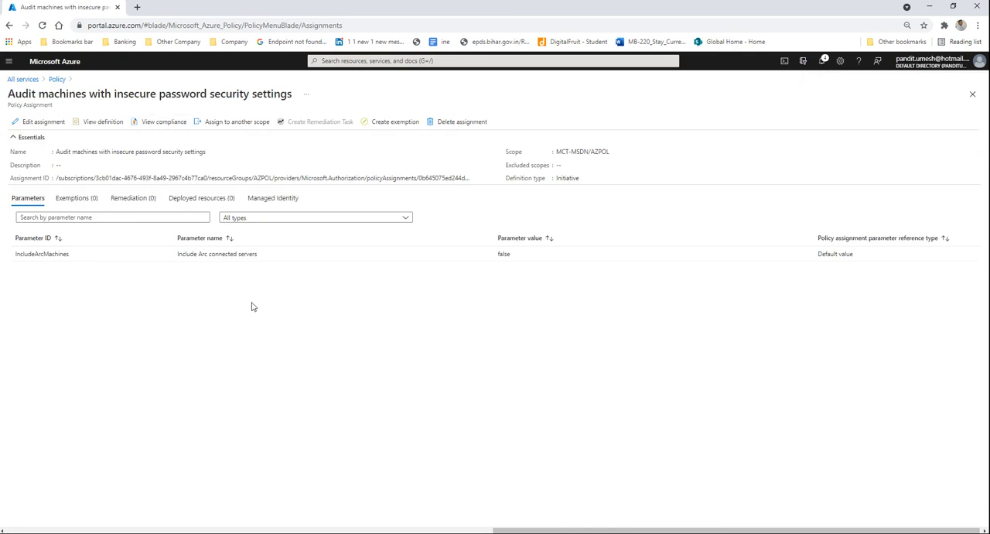
{"action": "left_click", "coordinate": [159, 121]}
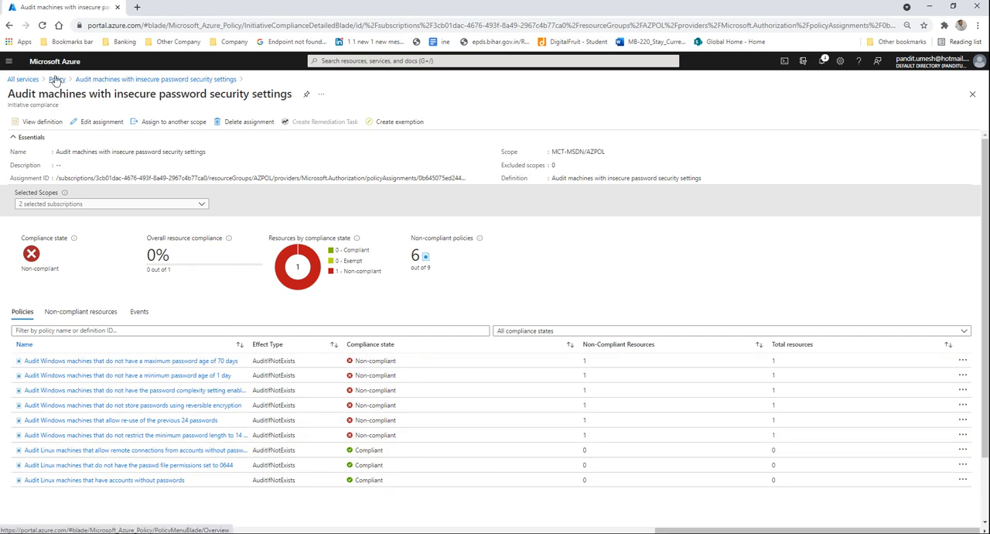
{"action": "left_click", "coordinate": [113, 81]}
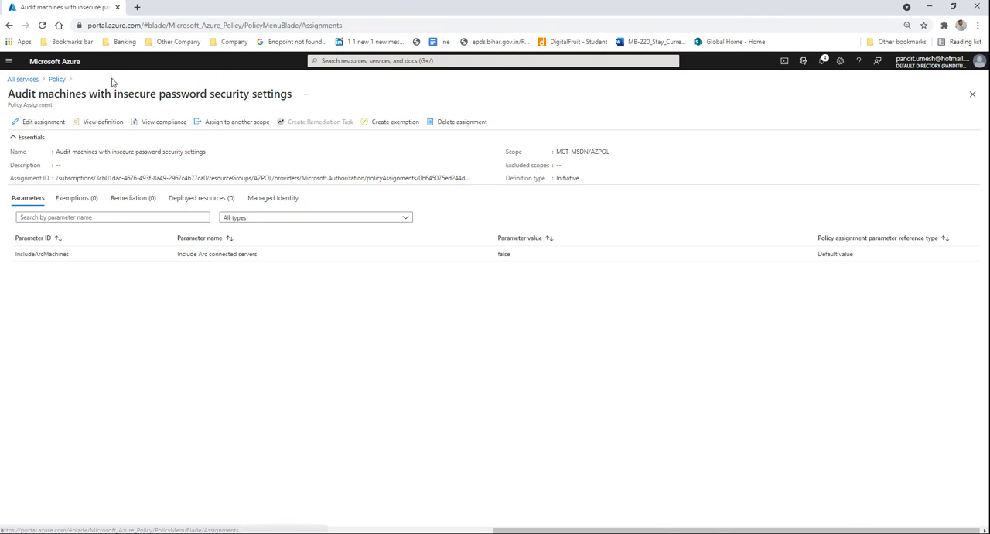
{"action": "left_click", "coordinate": [58, 80]}
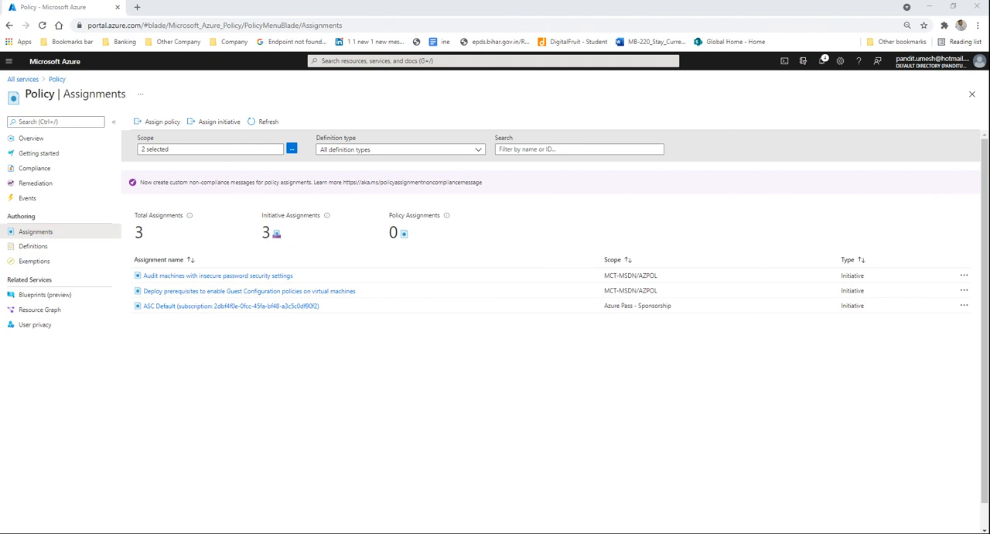
Step: Bring the Notepad window with the Azure Policy overview documentation link into view and move it away again
{"action": "left_click_drag", "start_coordinate": [0, 275], "coordinate": [519, 210]}
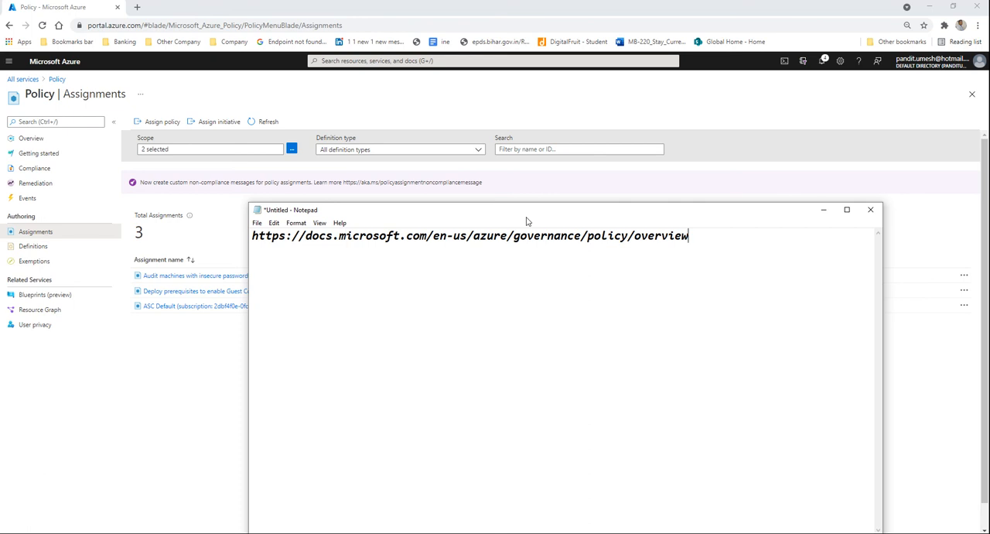
{"action": "left_click_drag", "start_coordinate": [493, 215], "coordinate": [0, 371]}
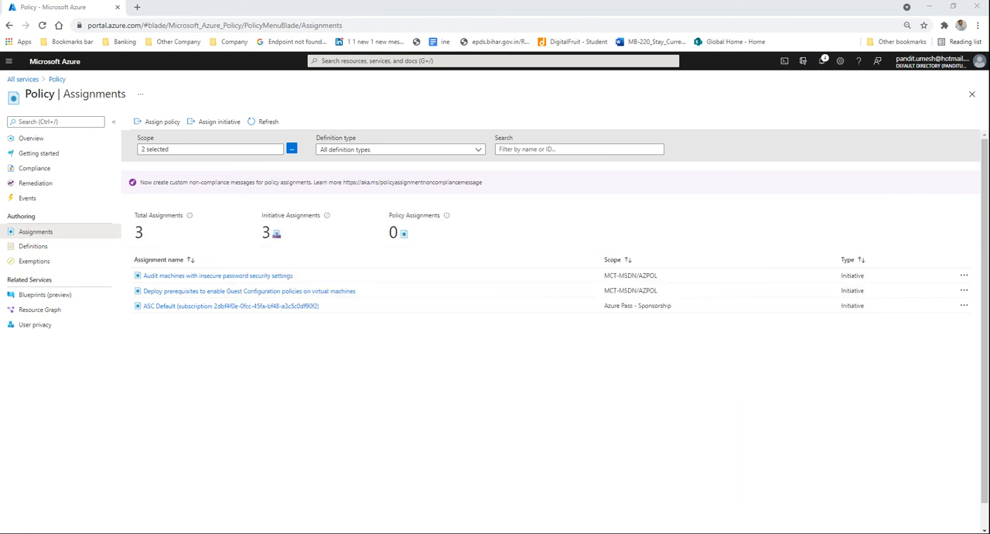